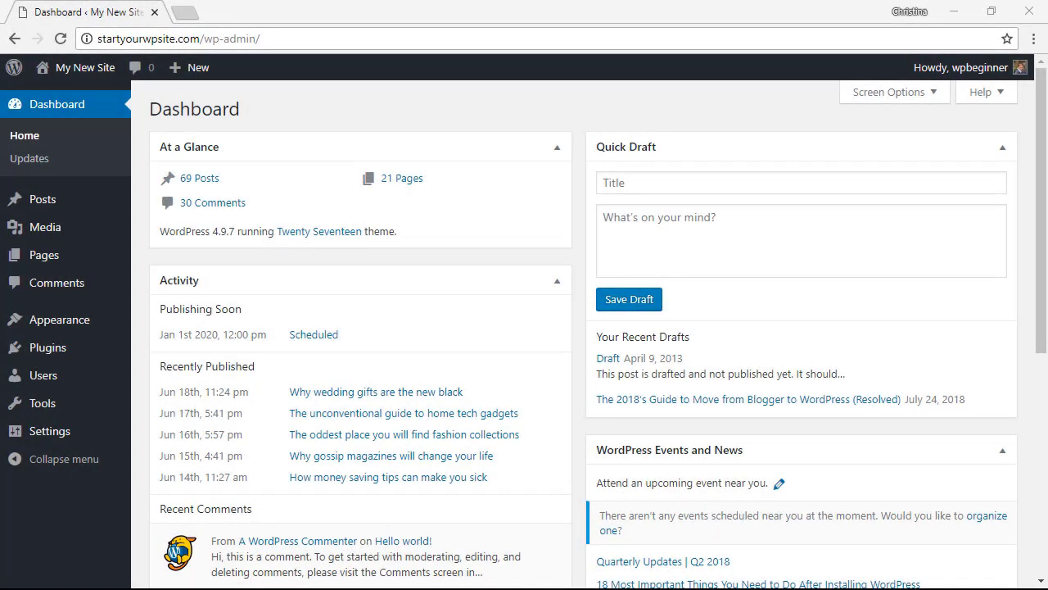
Step: Search the plugin directory for "broken link checker", and install and activate the Broken Link Checker plugin
mouse_move(72, 349)
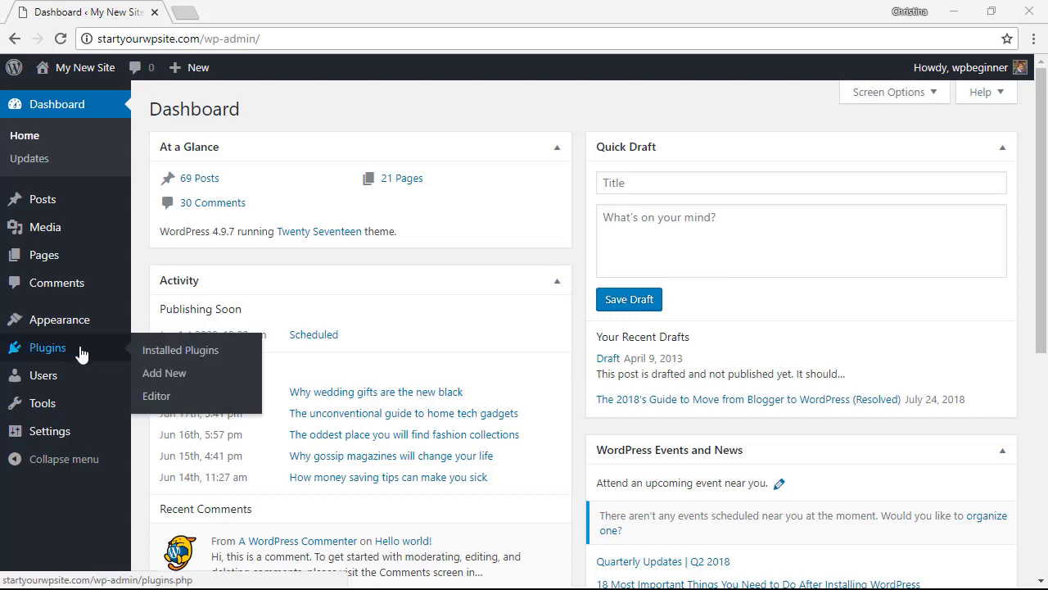
left_click(164, 375)
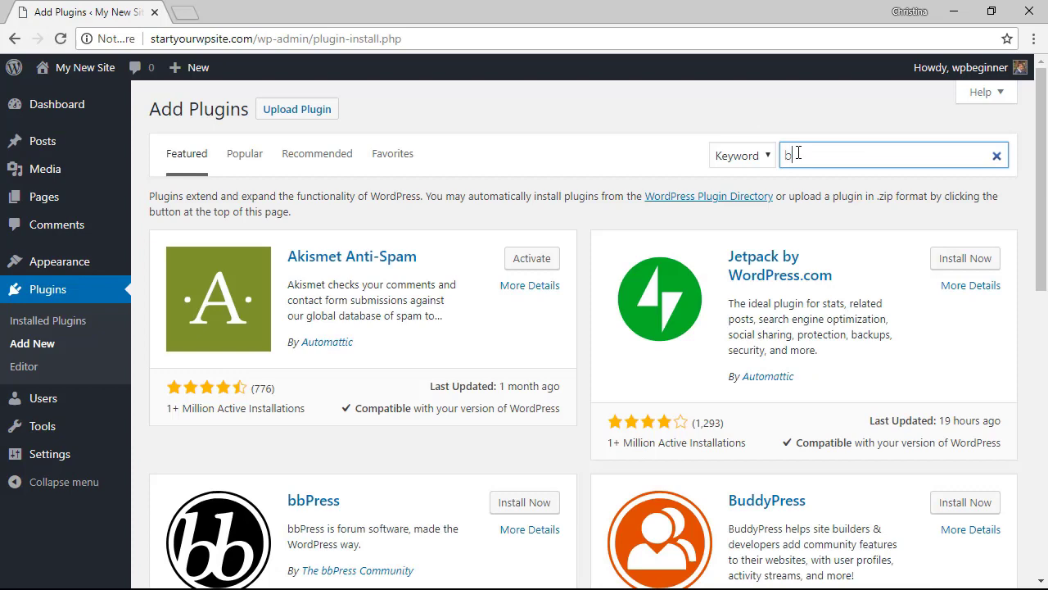
left_click(793, 154)
type("broken link checker")
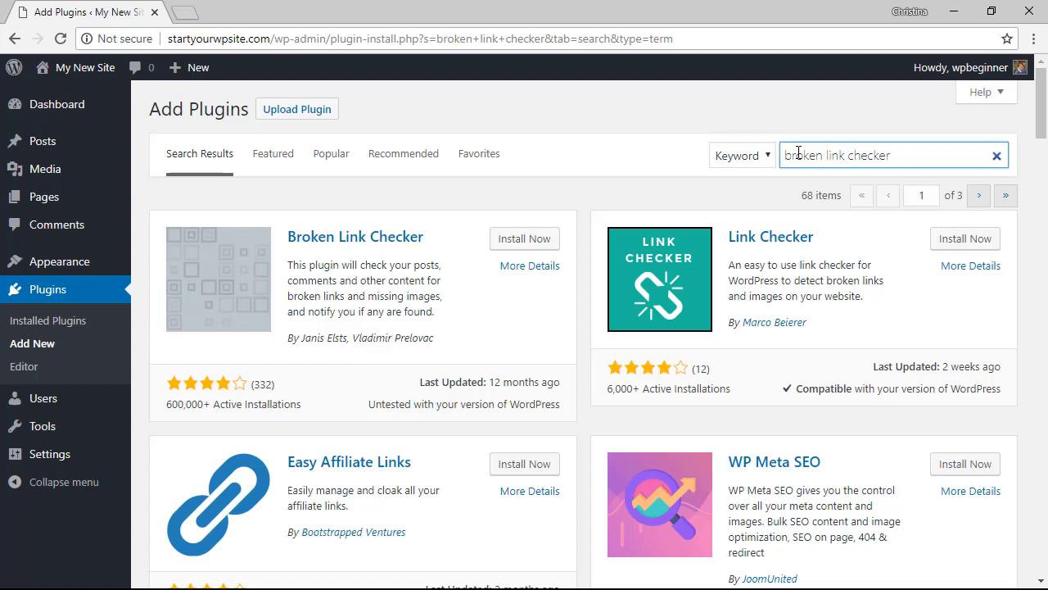
left_click(510, 244)
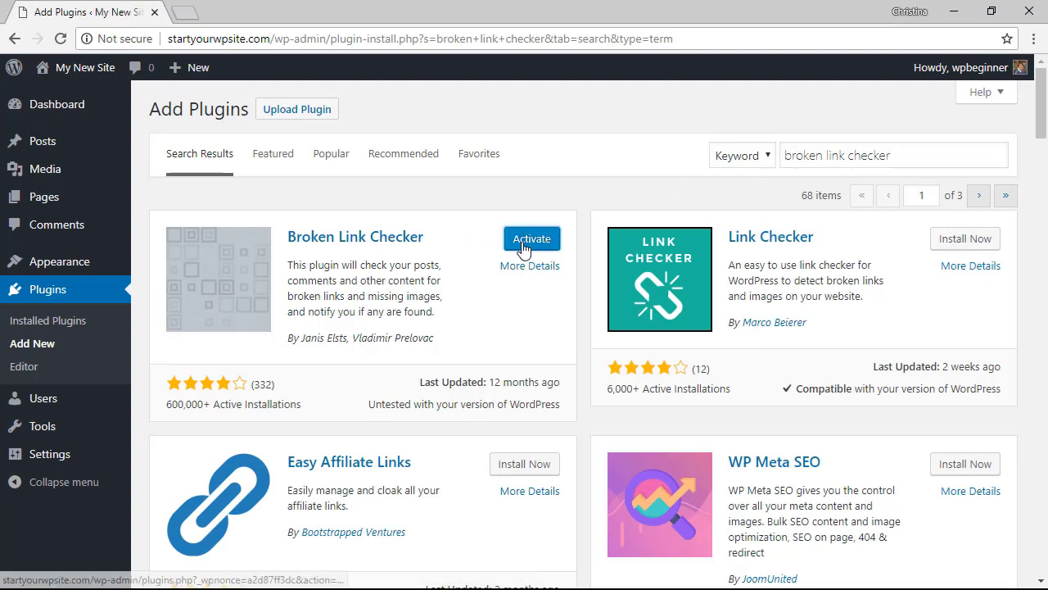
left_click(524, 248)
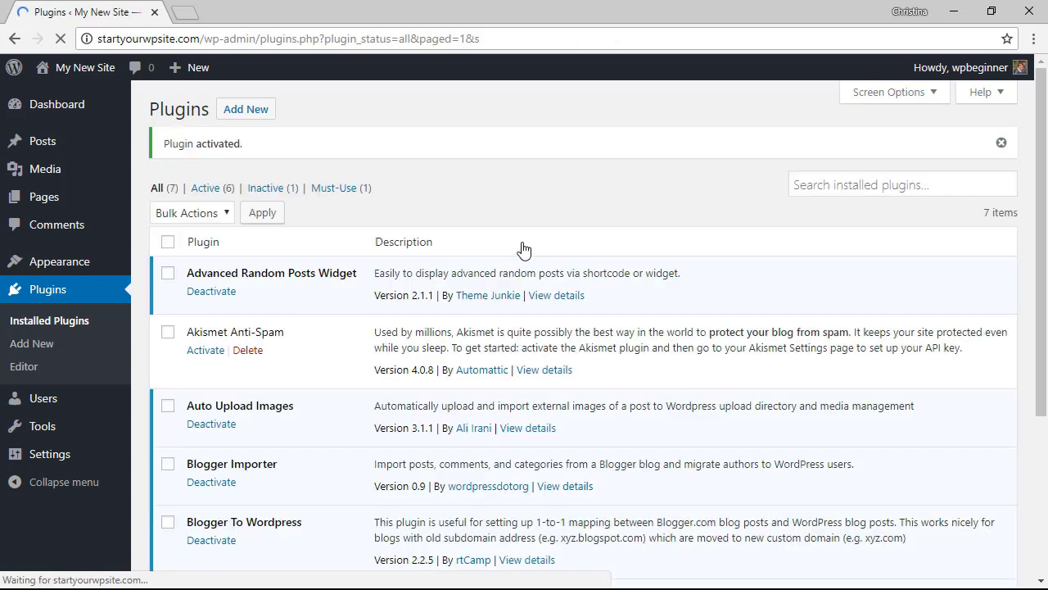
Step: Review the Link Checker plugin's general settings and save them with the notification e-mail address left empty
scroll(524, 249, "down", 3)
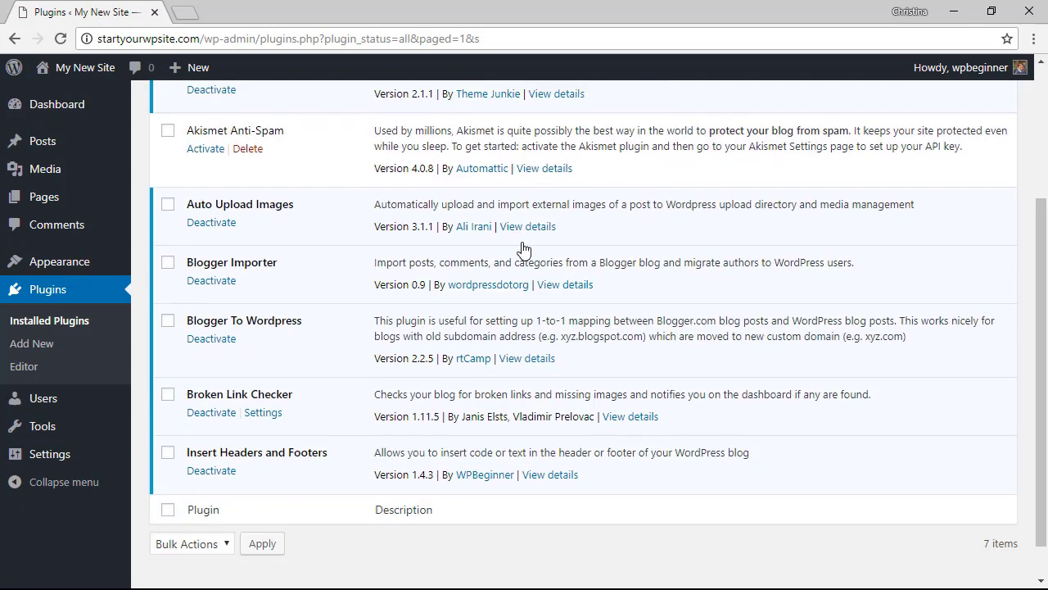
mouse_move(49, 454)
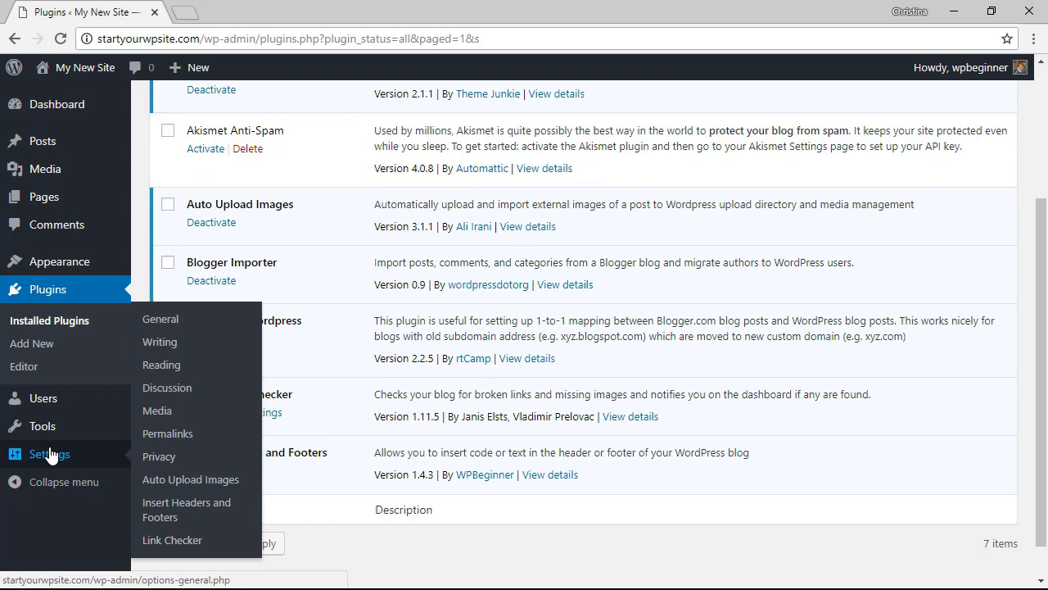
left_click(179, 540)
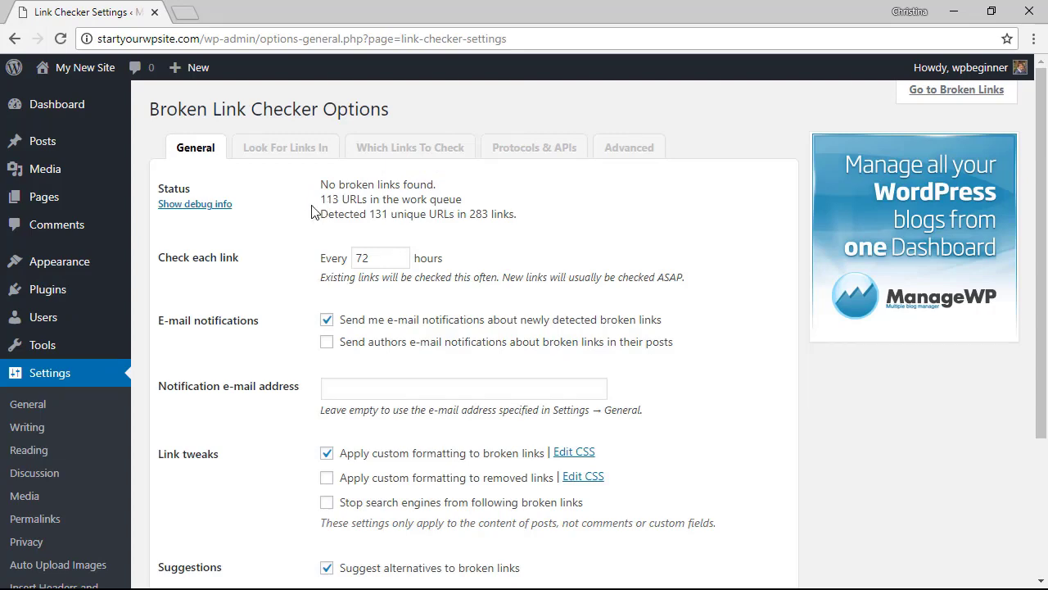
scroll(315, 212, "down", 1)
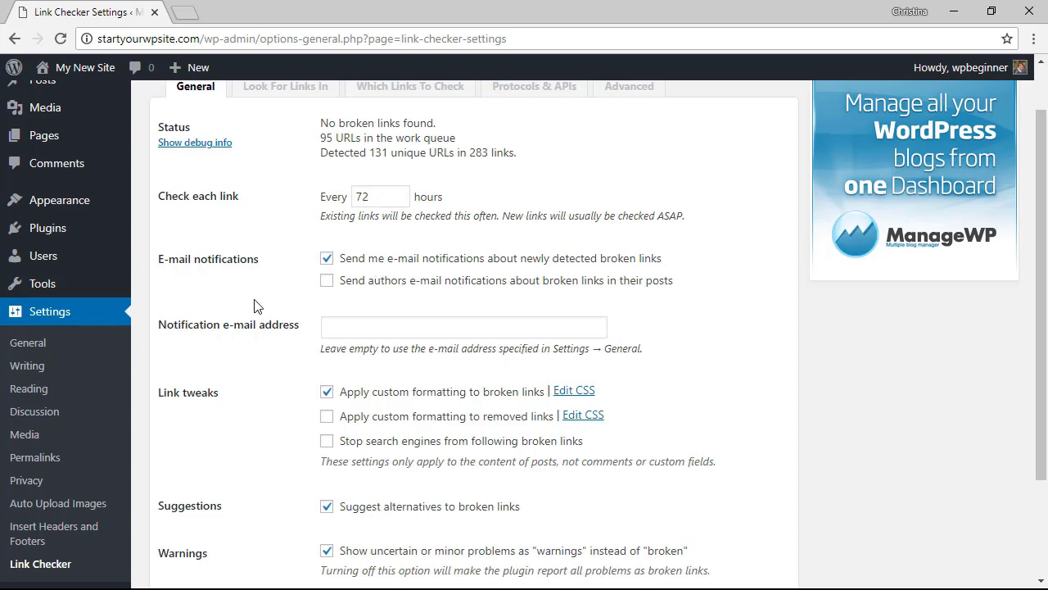
scroll(255, 304, "down", 3)
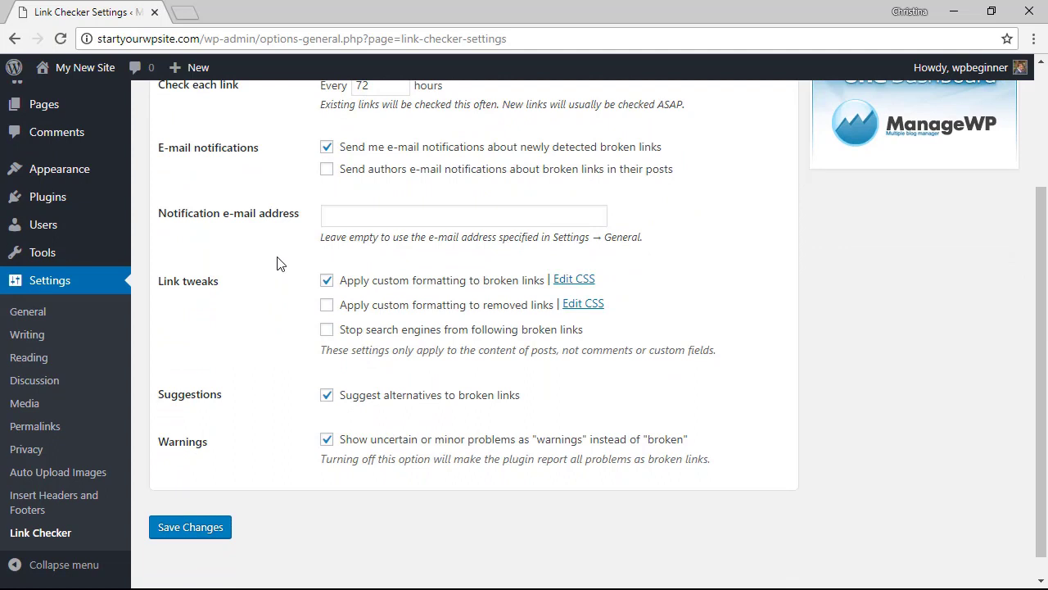
left_click(362, 217)
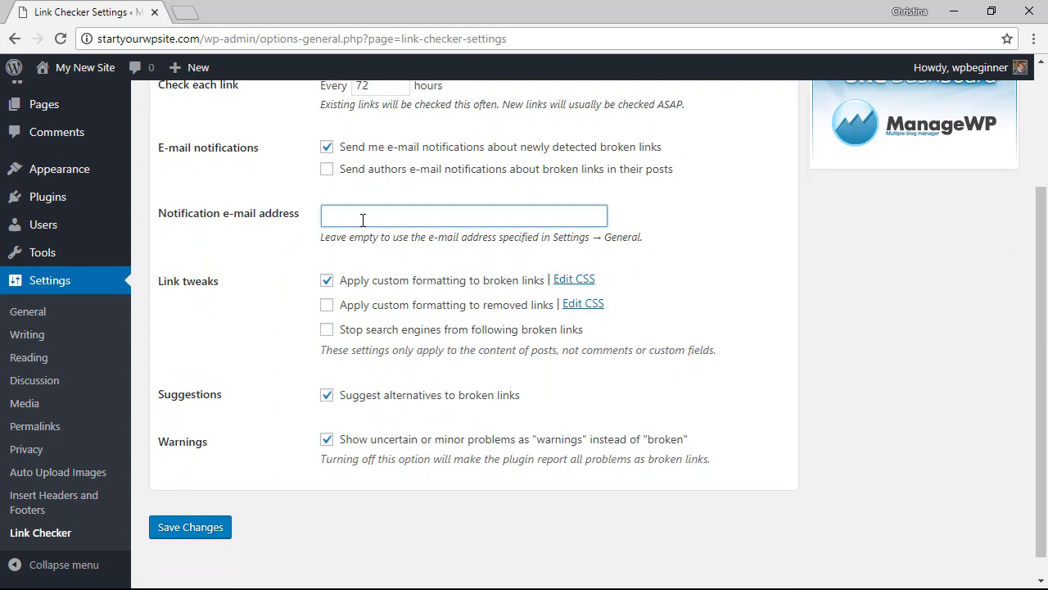
scroll(271, 475, "down", 2)
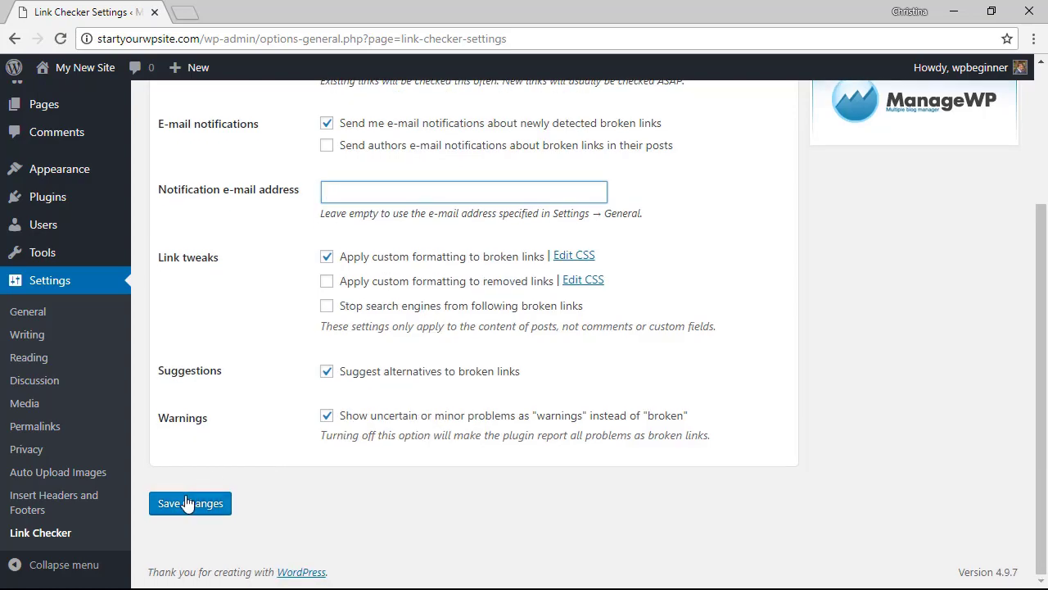
left_click(187, 502)
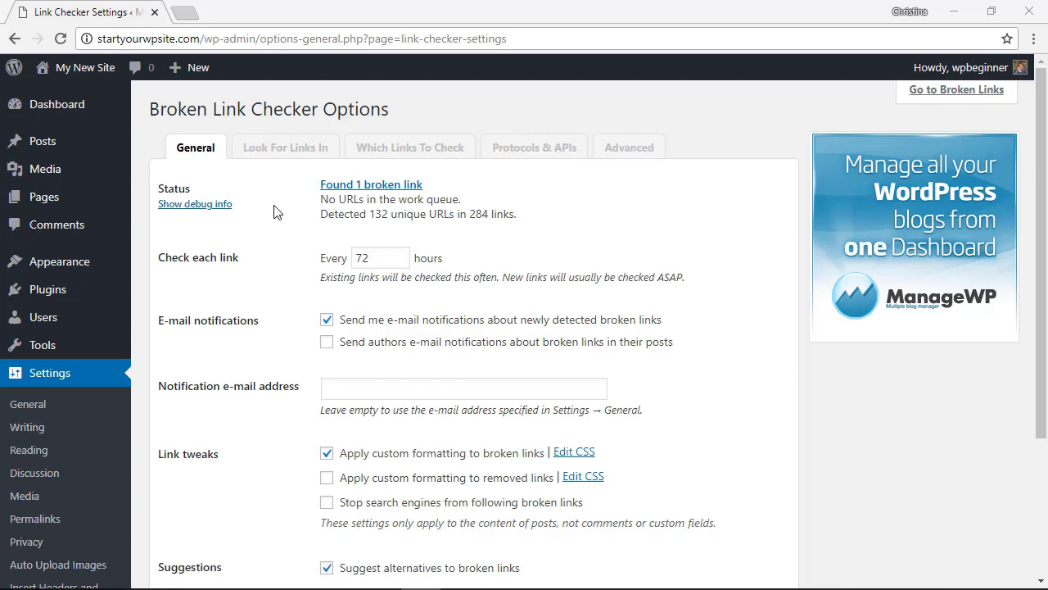
Step: Check the Broken Link Checker summary on the site's dashboard
left_click(26, 108)
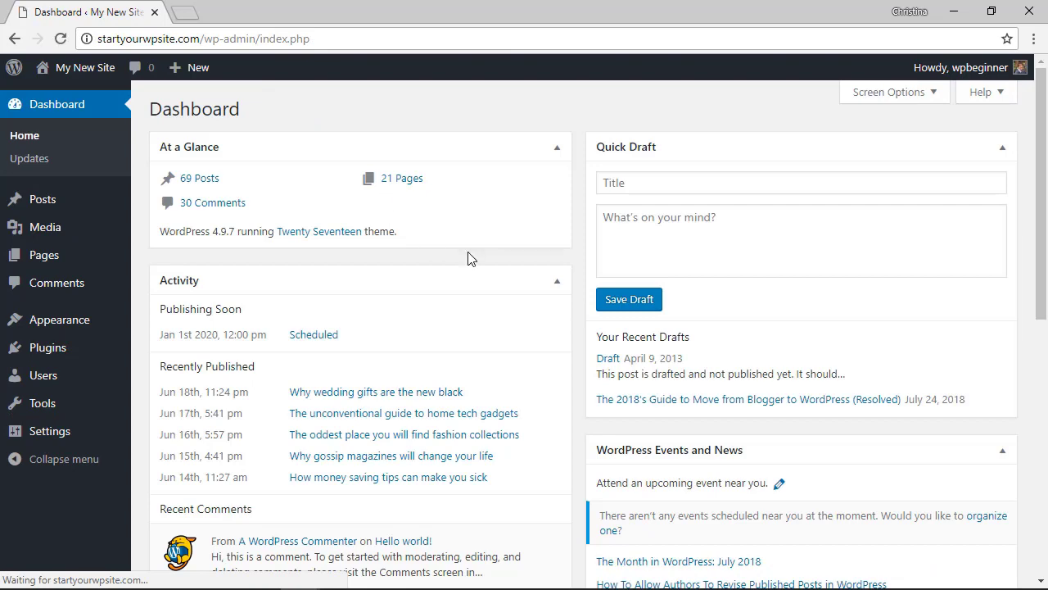
scroll(469, 258, "down", 2)
scroll(469, 258, "down", 4)
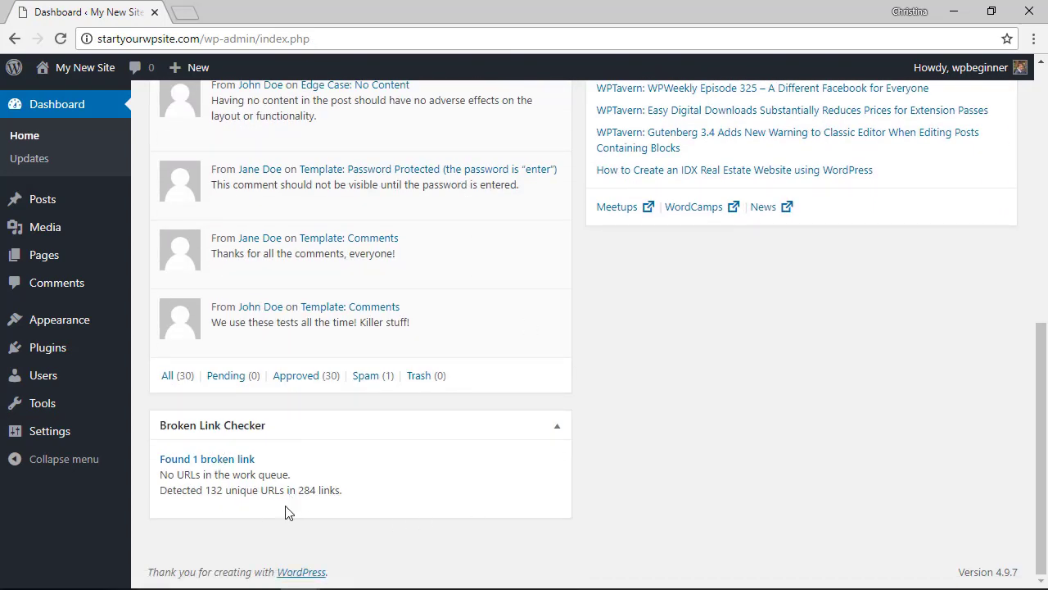
mouse_move(10, 404)
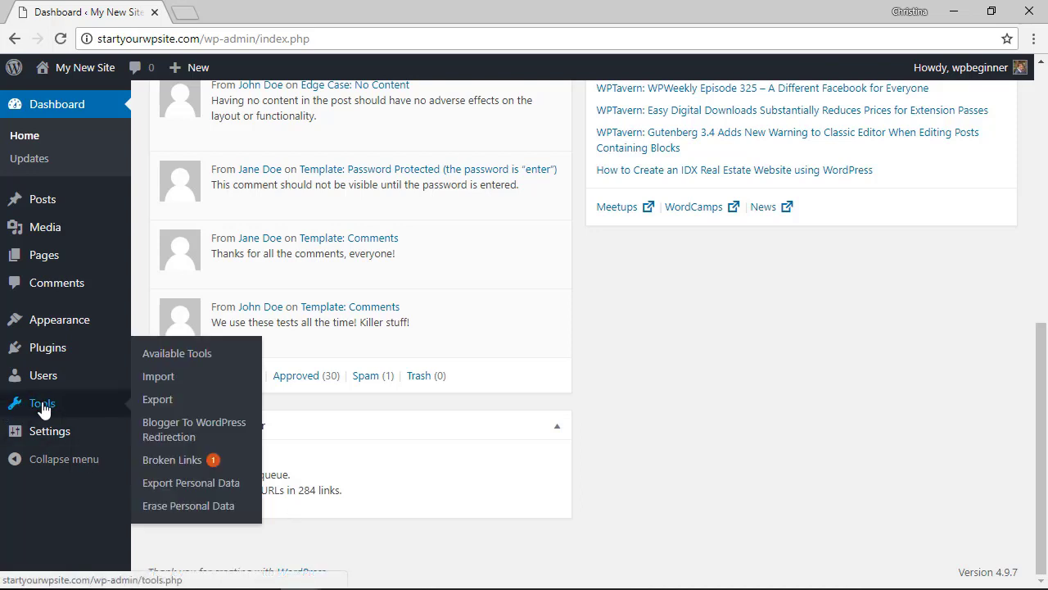
left_click(173, 460)
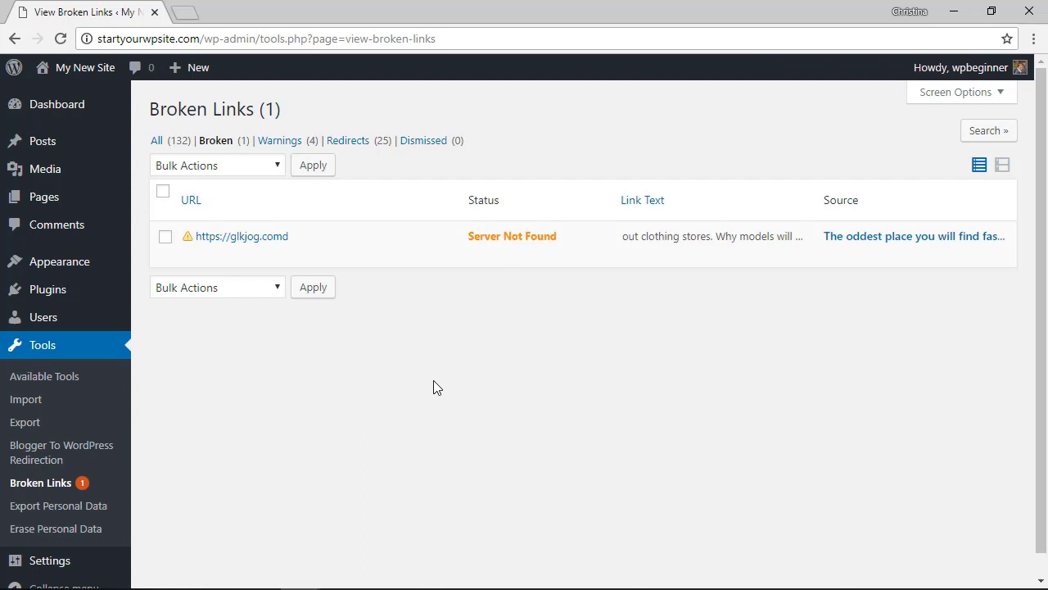
mouse_move(224, 234)
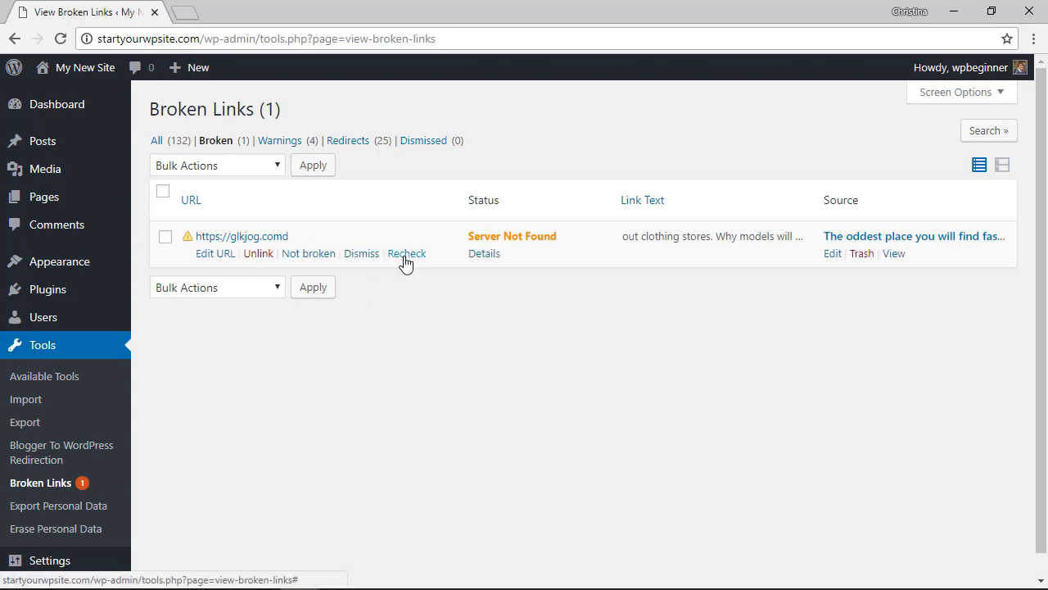
left_click(406, 256)
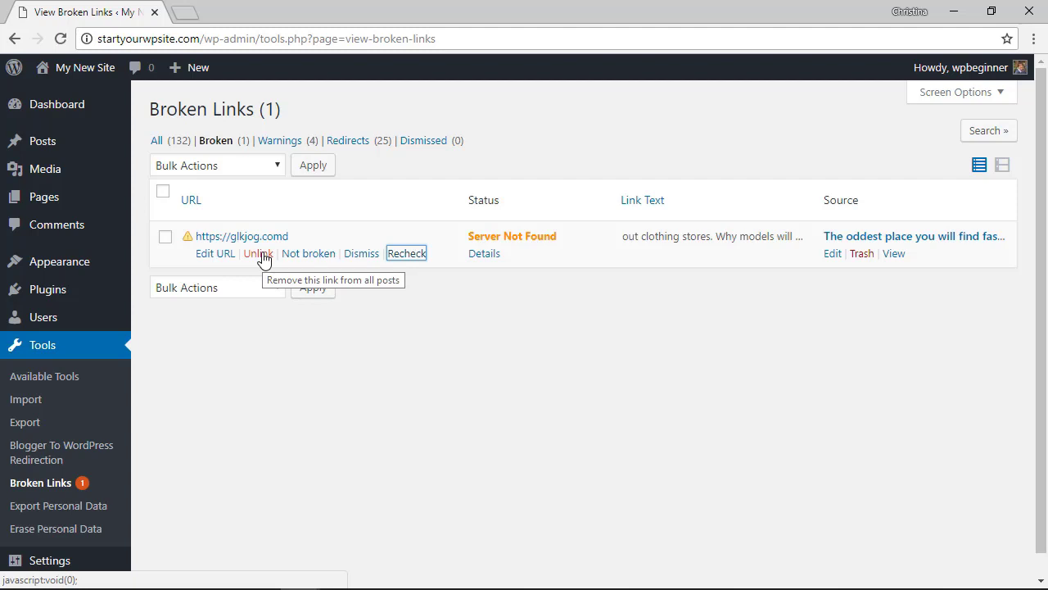
left_click(217, 256)
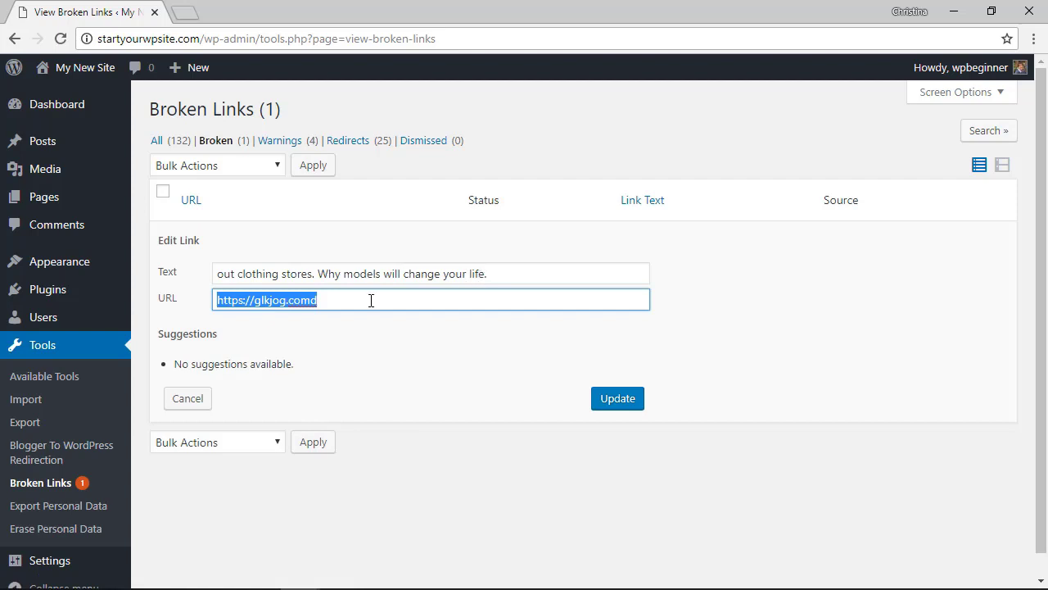
left_click(371, 301)
key("BackSpace")
key("BackSpace")
key("BackSpace")
key("BackSpace")
key("BackSpace")
key("BackSpace")
key("BackSpace")
key("BackSpace")
key("BackSpace")
key("BackSpace")
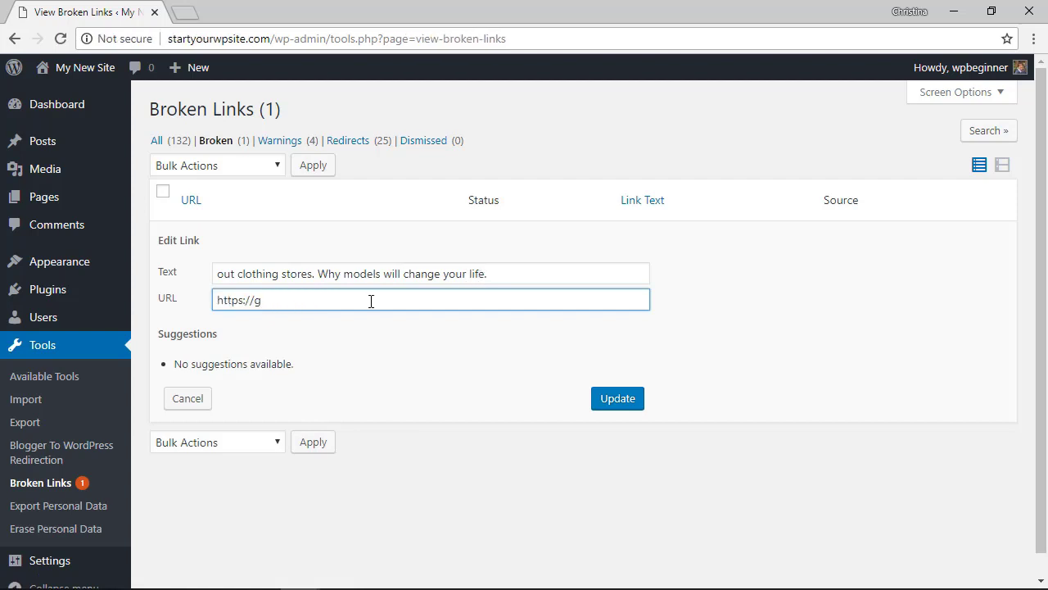
type("oogle.com")
left_click(620, 400)
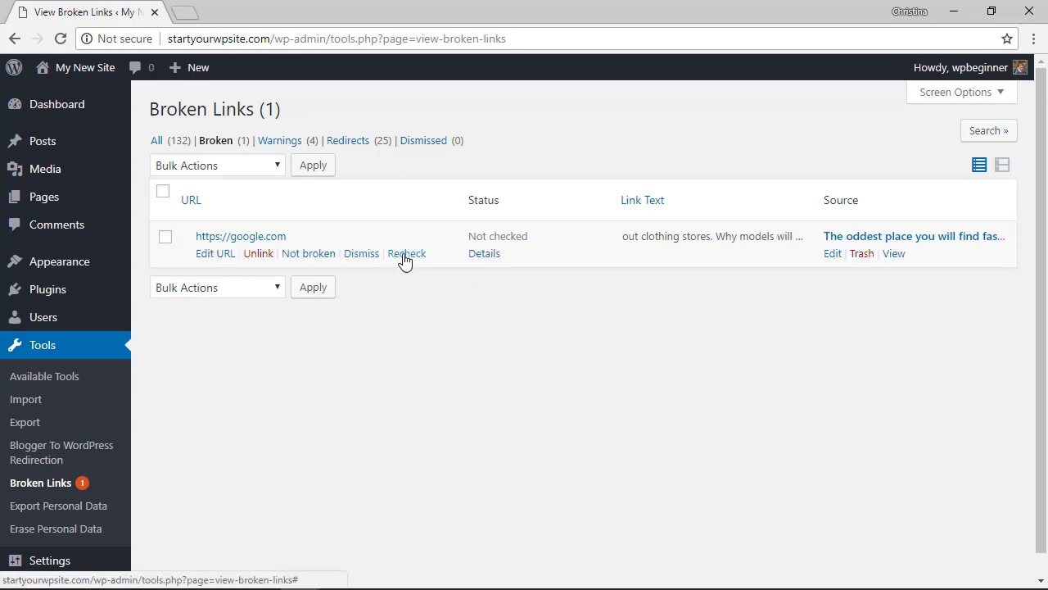
left_click(405, 256)
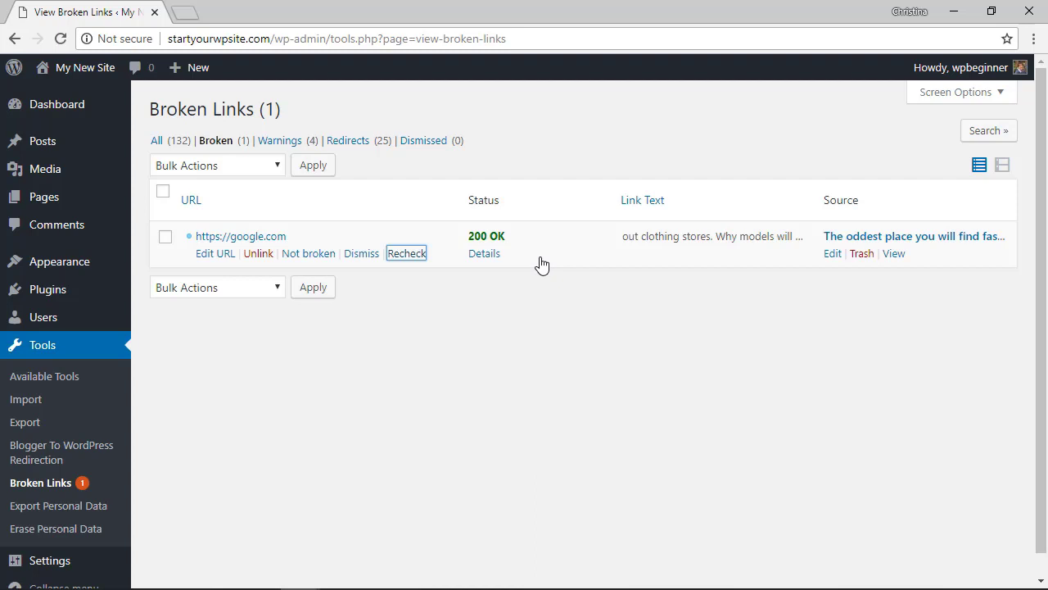
Step: Open the link's source post for editing and inspect the link on "out clothing stores. Why models will change your life."
left_click(832, 254)
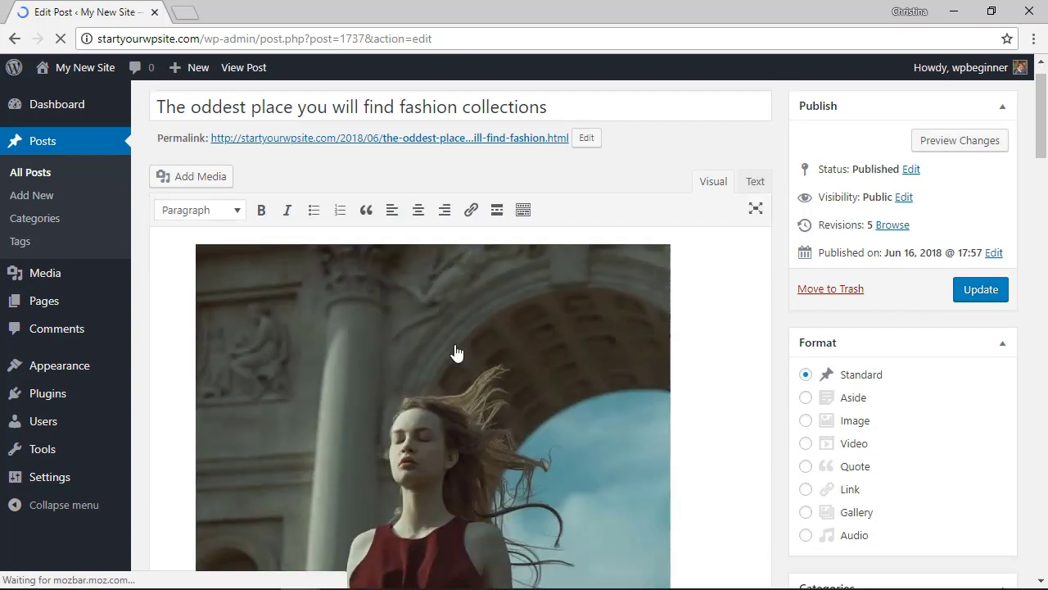
scroll(456, 353, "down", 8)
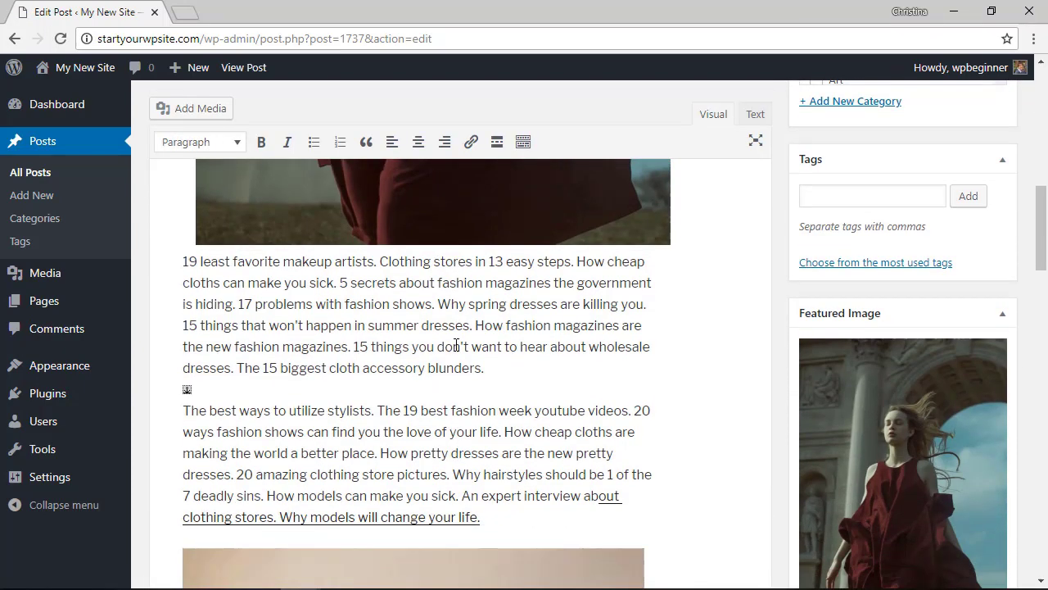
scroll(456, 345, "down", 2)
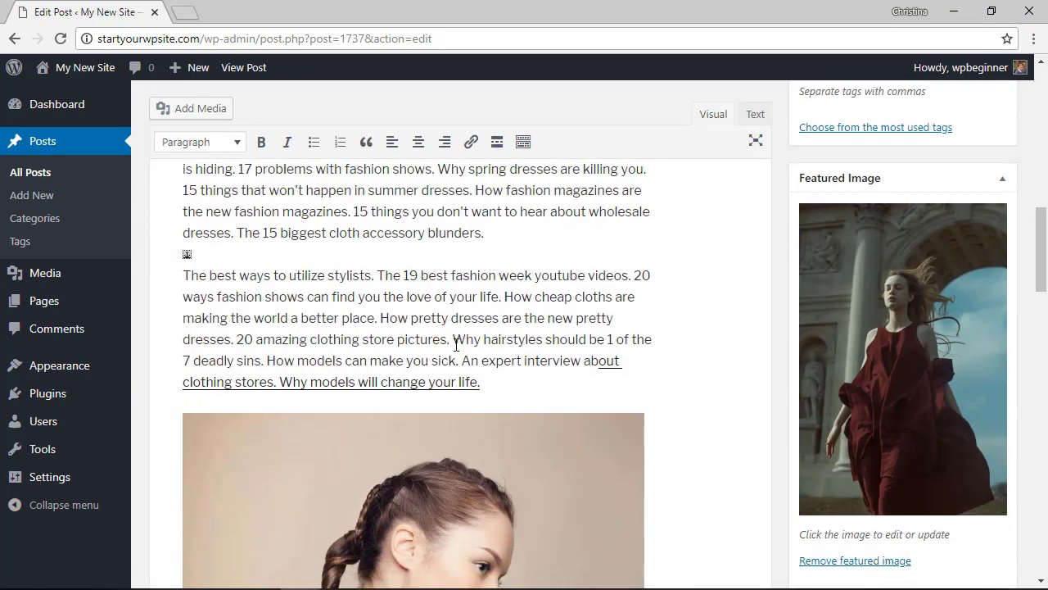
left_click(489, 383)
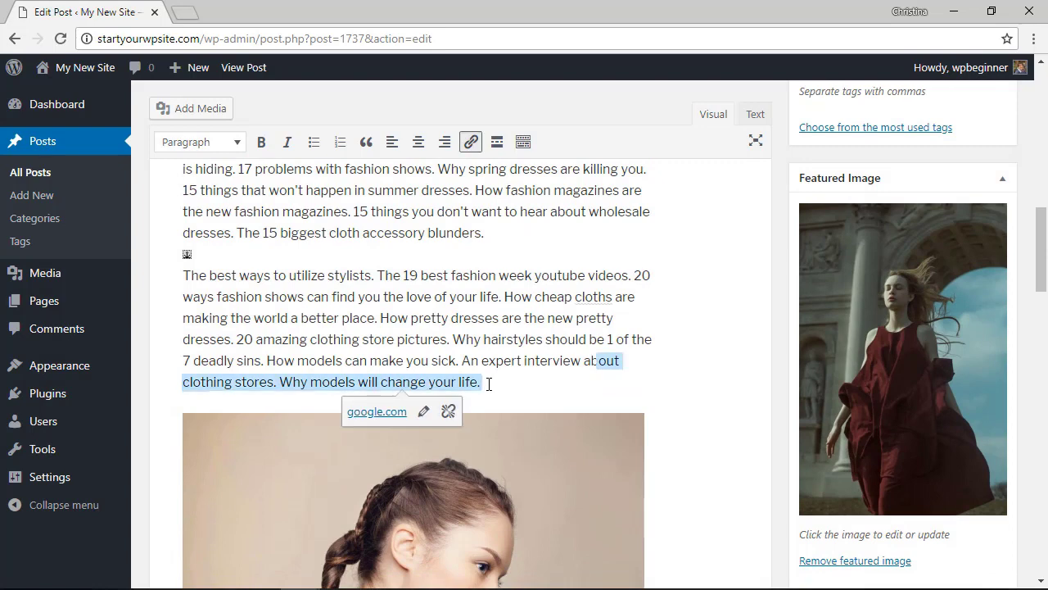